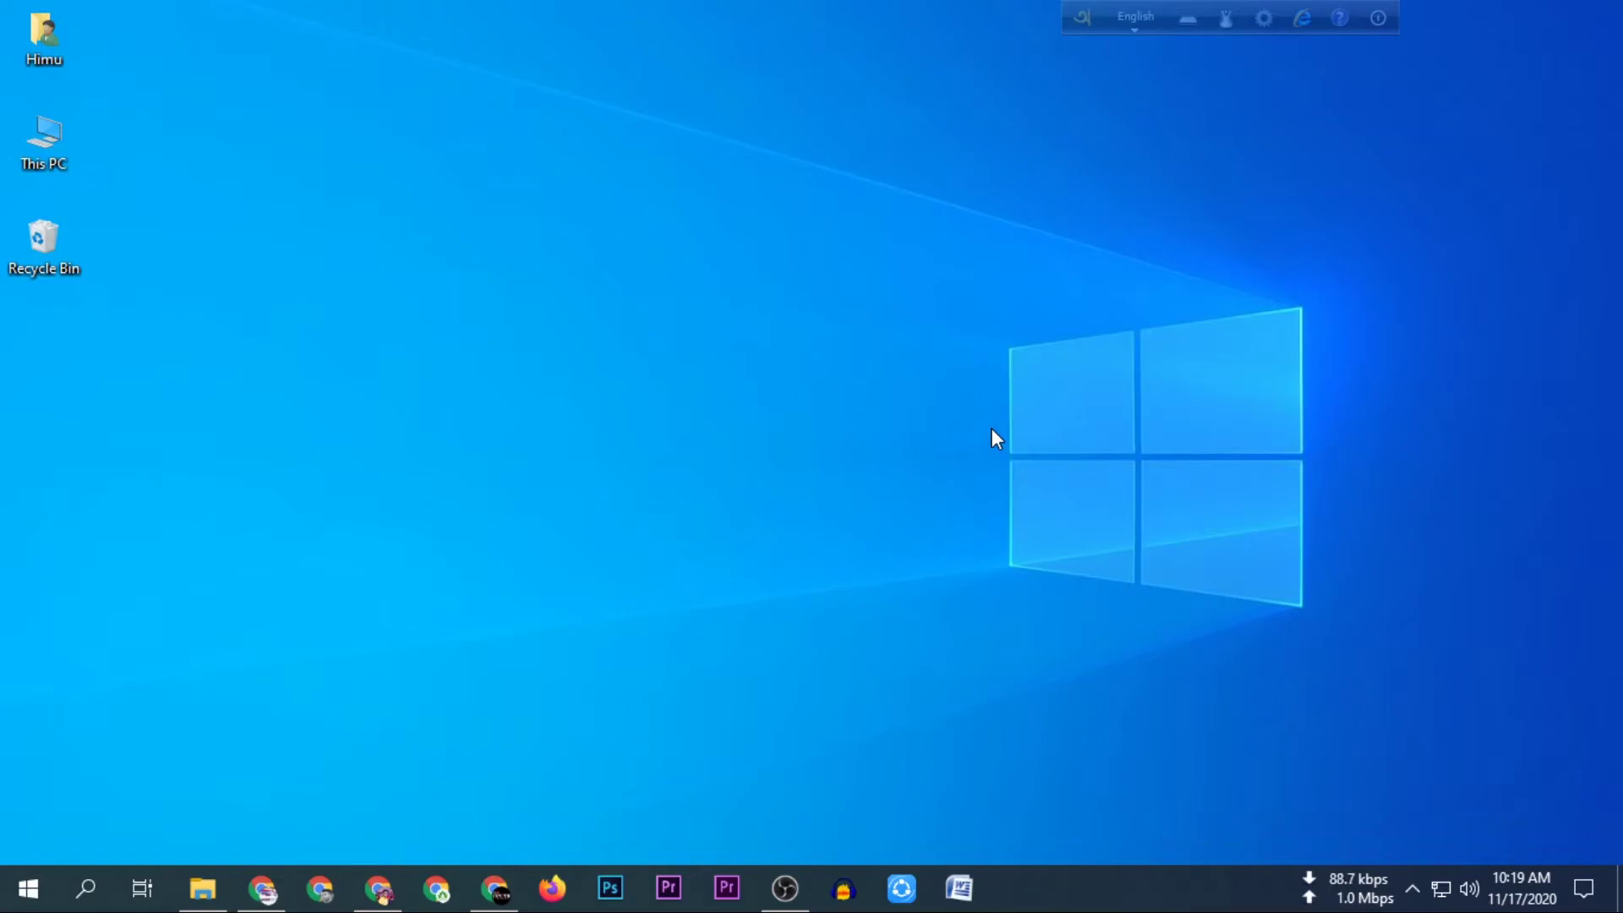
# Launch Chrome and go to Google Docs through the Google apps grid.
pyautogui.click(262, 887)
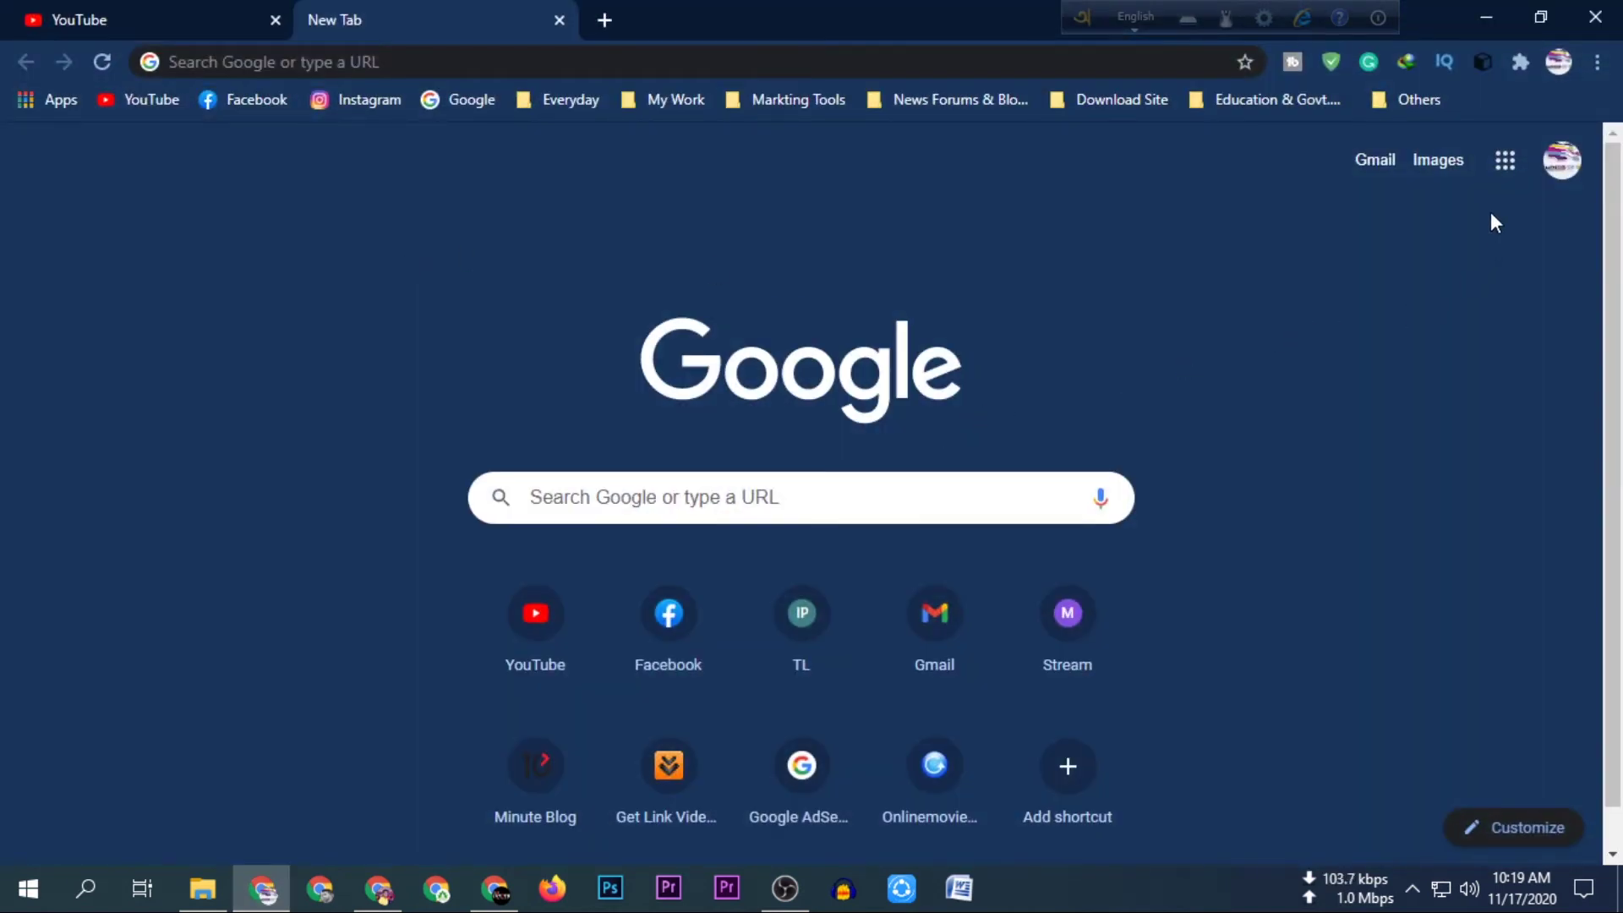
pyautogui.click(1505, 162)
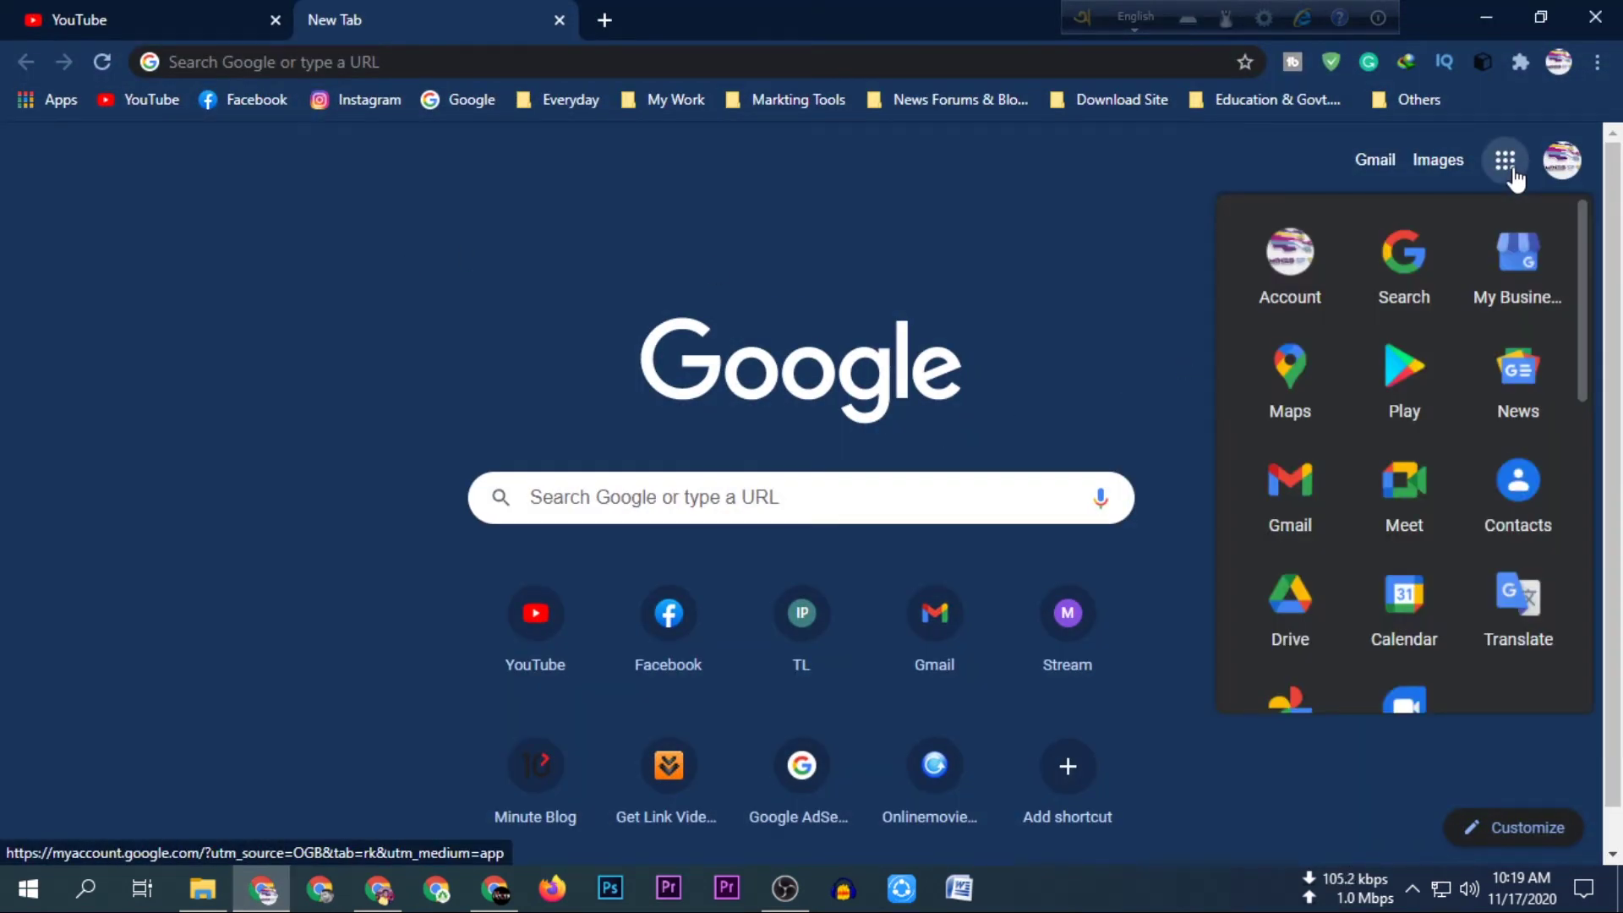
pyautogui.scroll(-3, 1405, 471)
pyautogui.scroll(-1, 1405, 482)
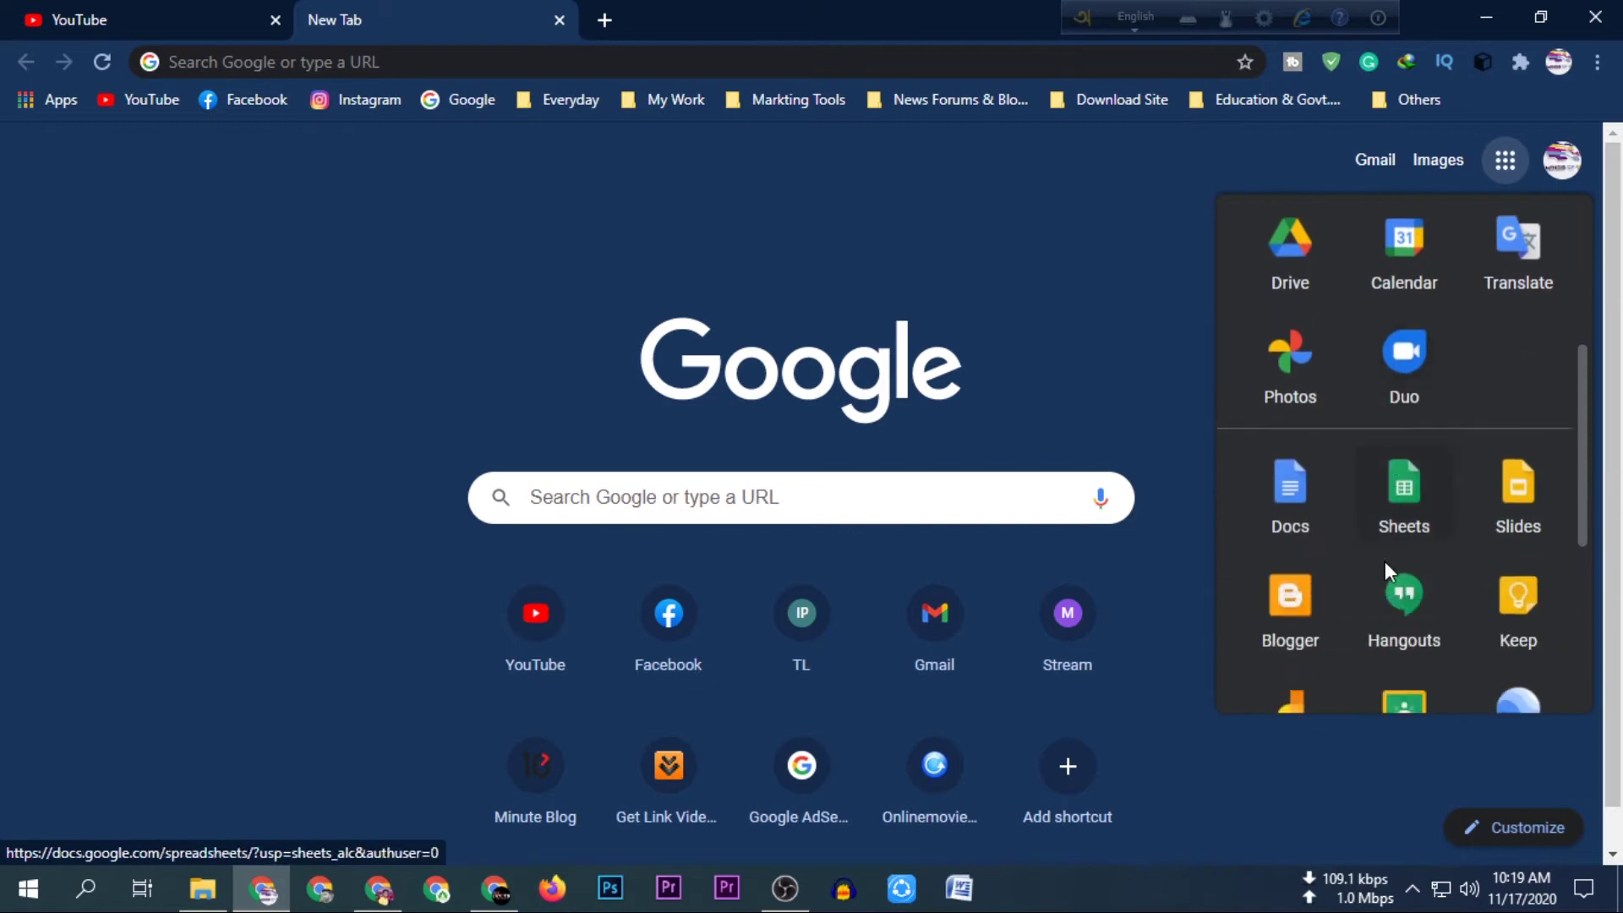
pyautogui.click(1298, 530)
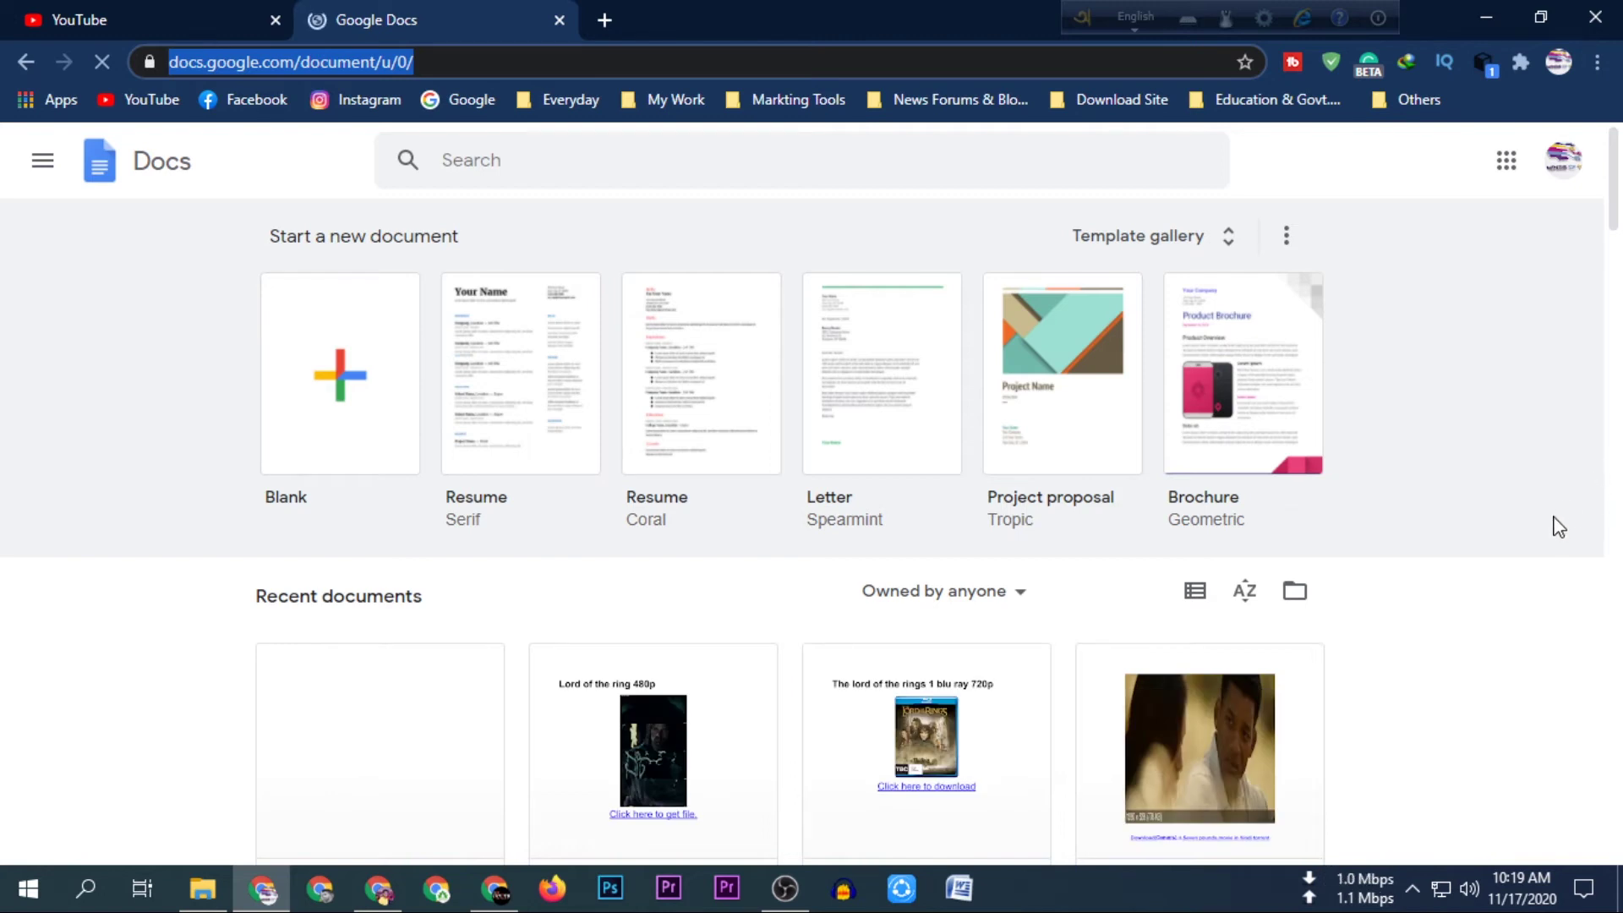
# Create a blank document and switch on Voice typing from the Tools menu.
pyautogui.click(339, 372)
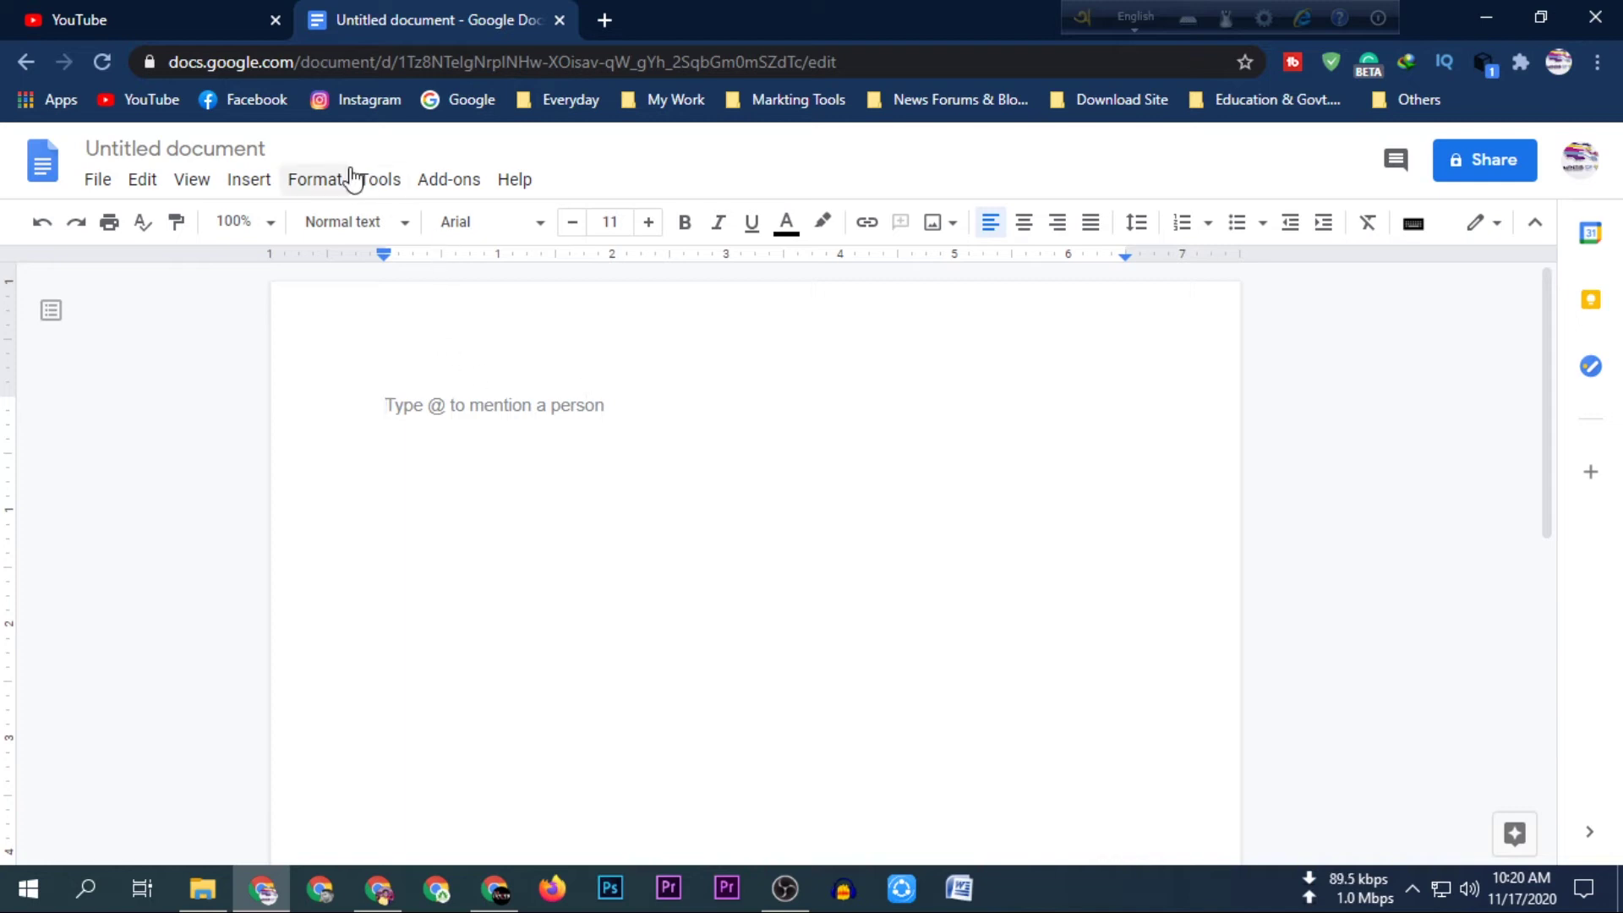
pyautogui.click(377, 186)
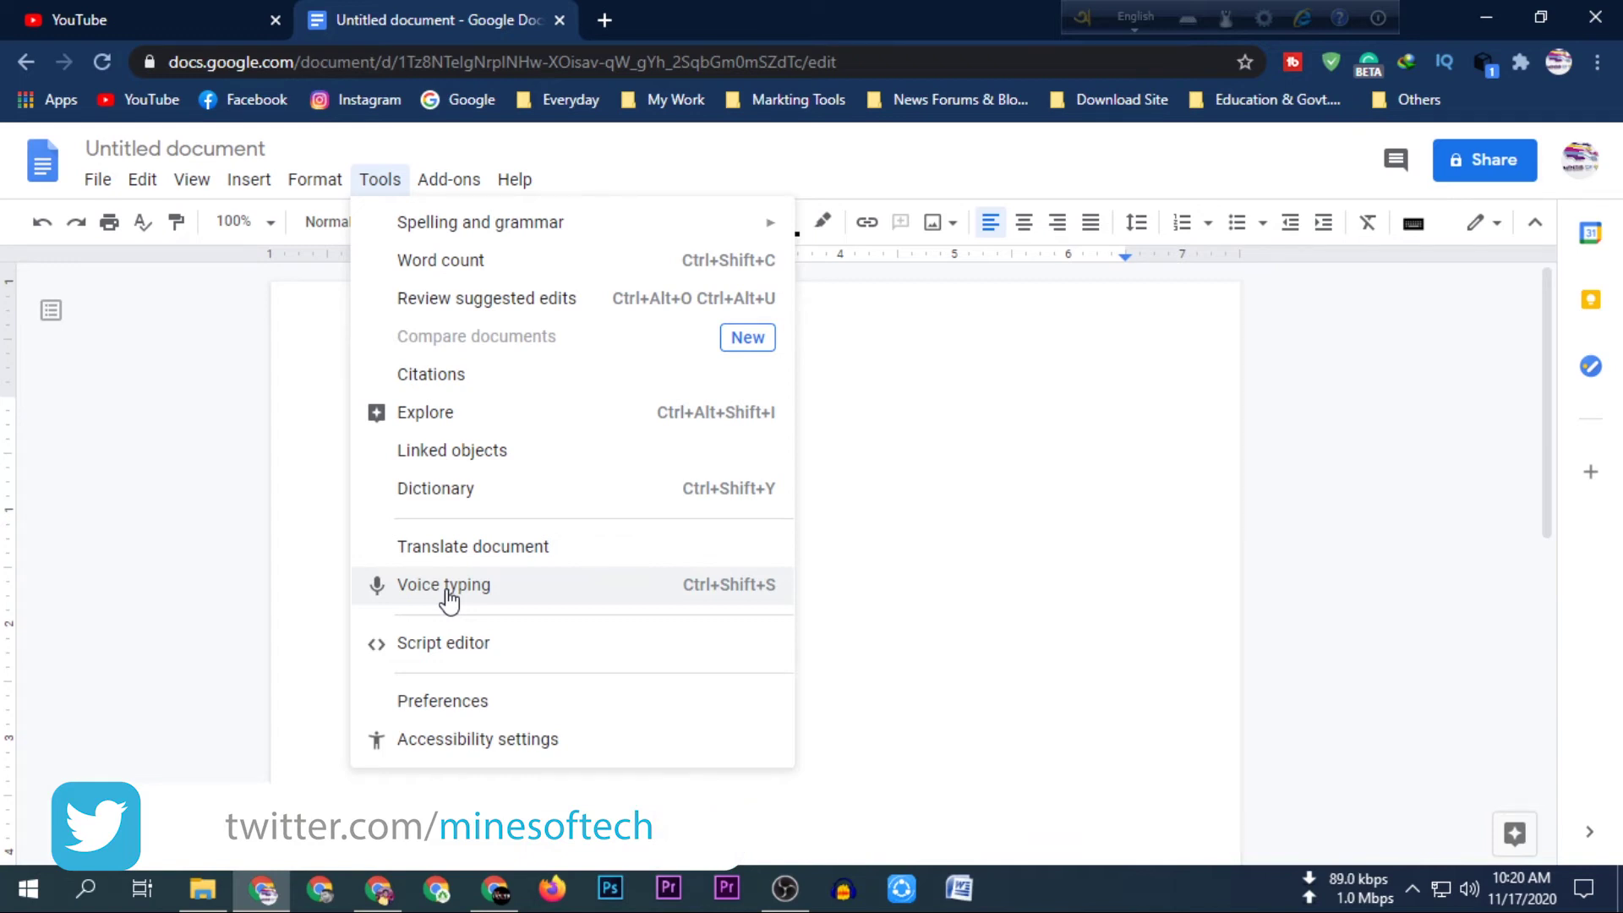
pyautogui.click(447, 596)
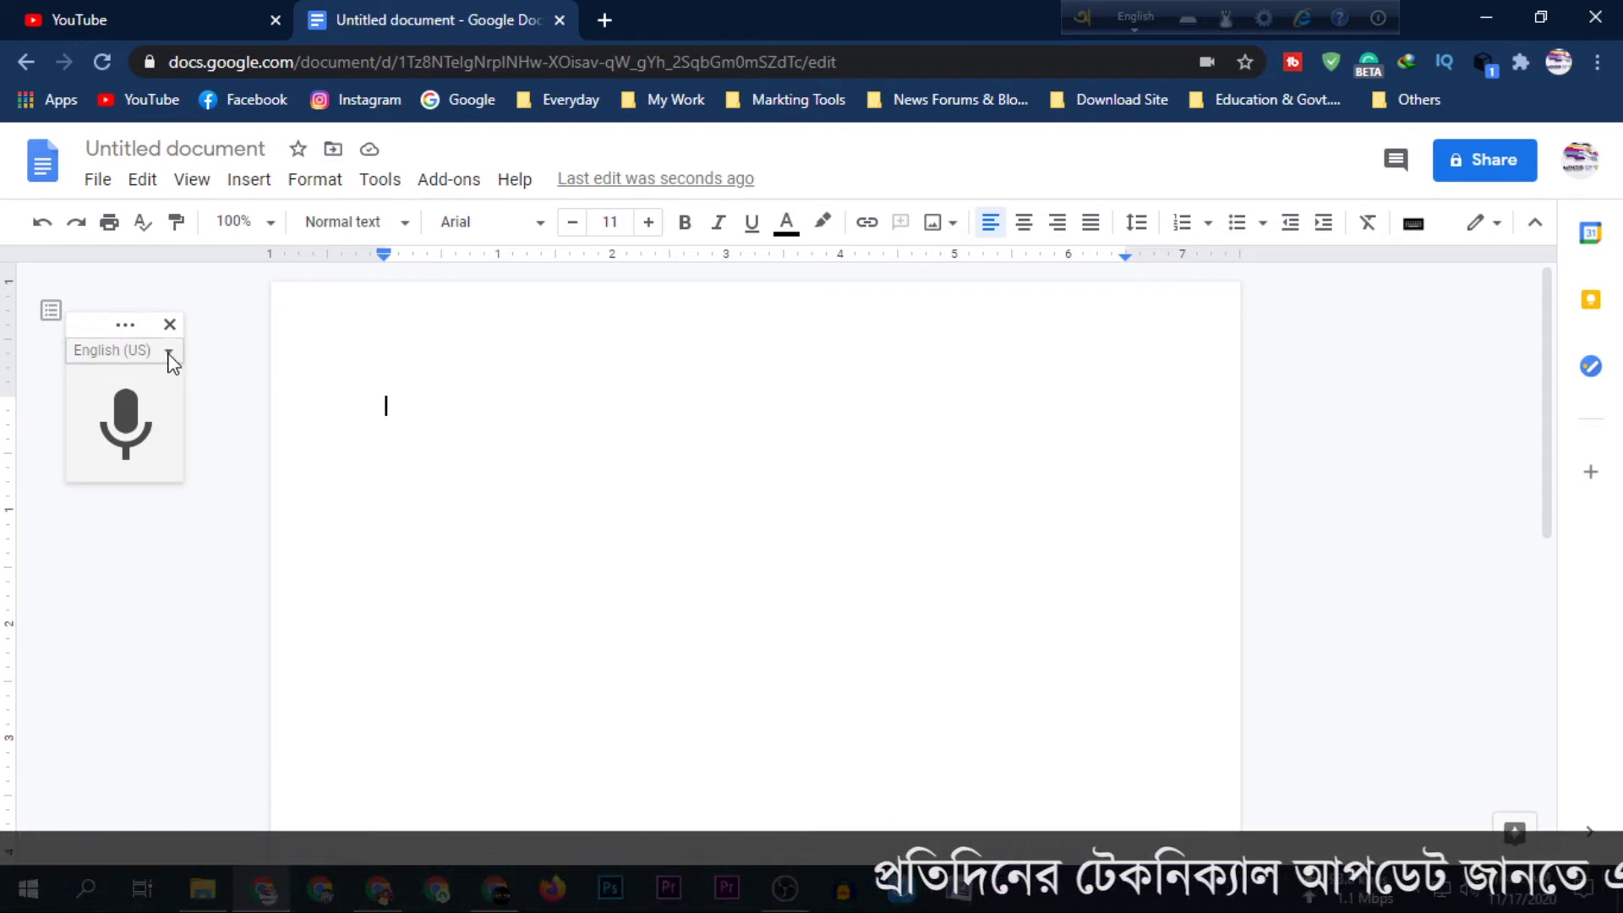
pyautogui.click(128, 353)
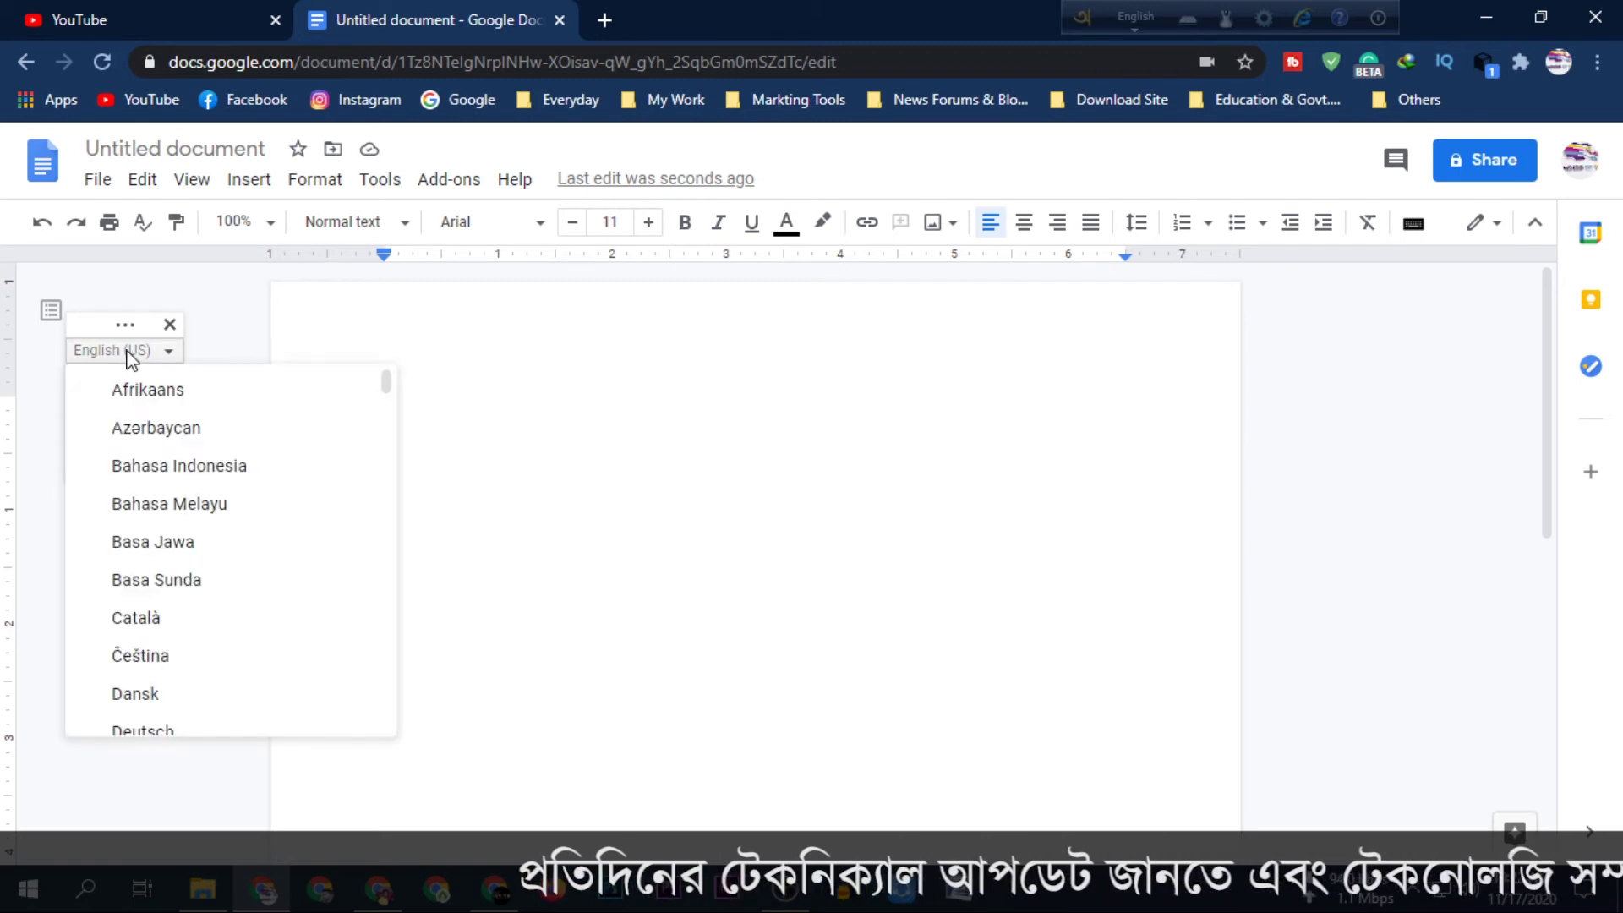
# Choose বাংলা (বাংলাদেশ) as the dictation language and start the microphone for Bengali dictation.
pyautogui.scroll(-3, 206, 541)
pyautogui.scroll(-5, 206, 541)
pyautogui.scroll(-2, 207, 541)
pyautogui.scroll(-3, 208, 541)
pyautogui.scroll(-10, 211, 542)
pyautogui.scroll(-5, 214, 541)
pyautogui.scroll(-8, 214, 543)
pyautogui.scroll(-6, 214, 544)
pyautogui.scroll(-6, 217, 545)
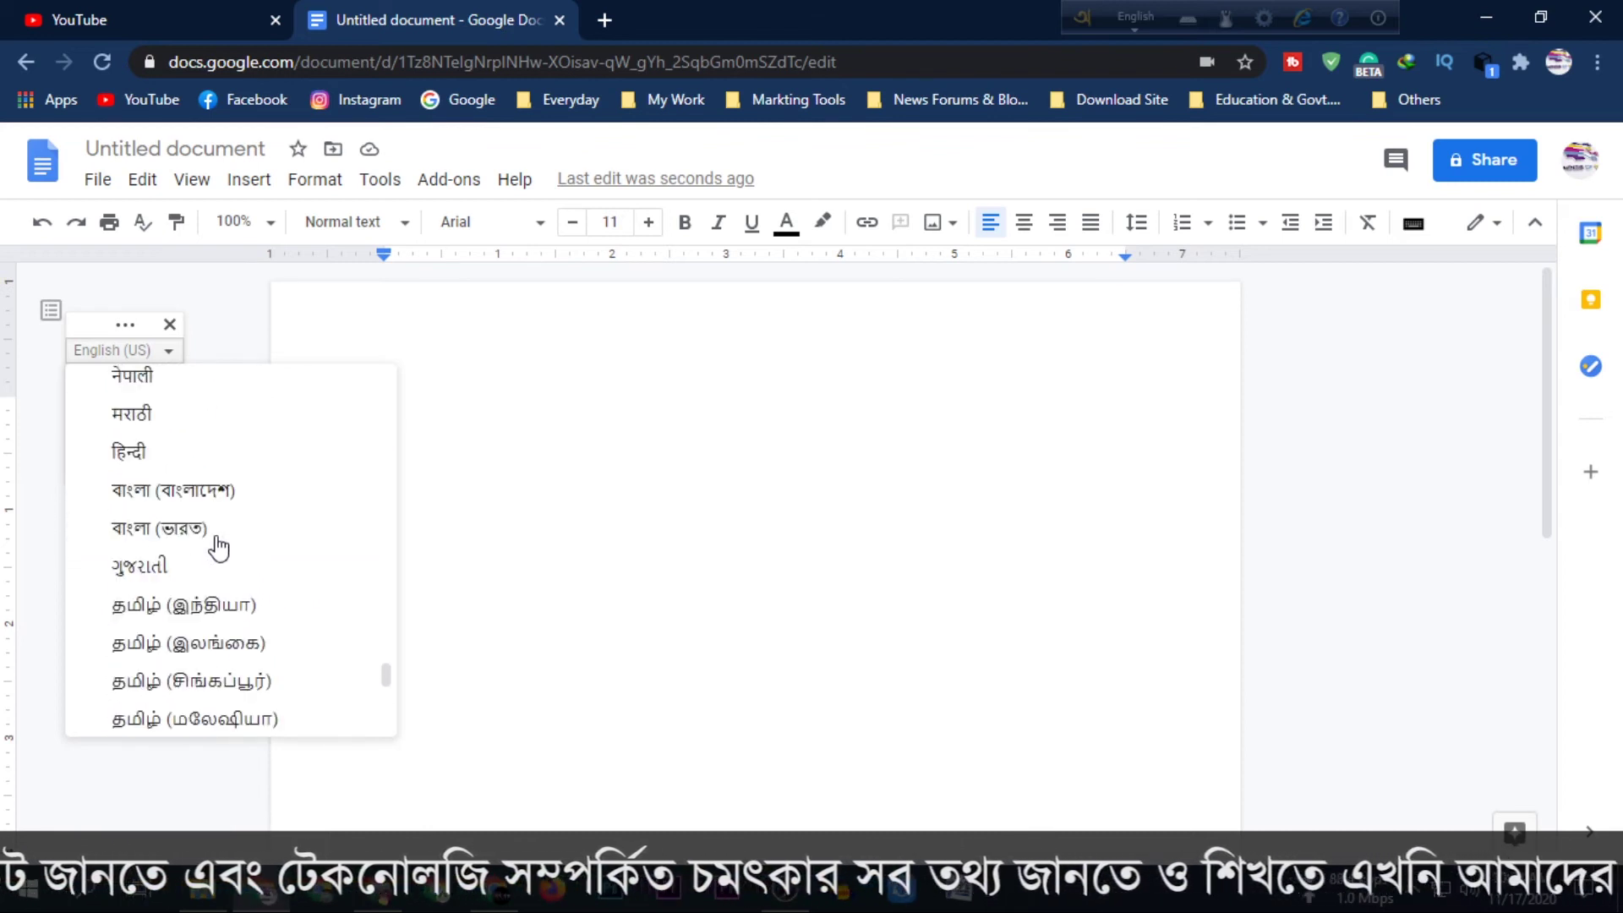
pyautogui.scroll(1, 218, 548)
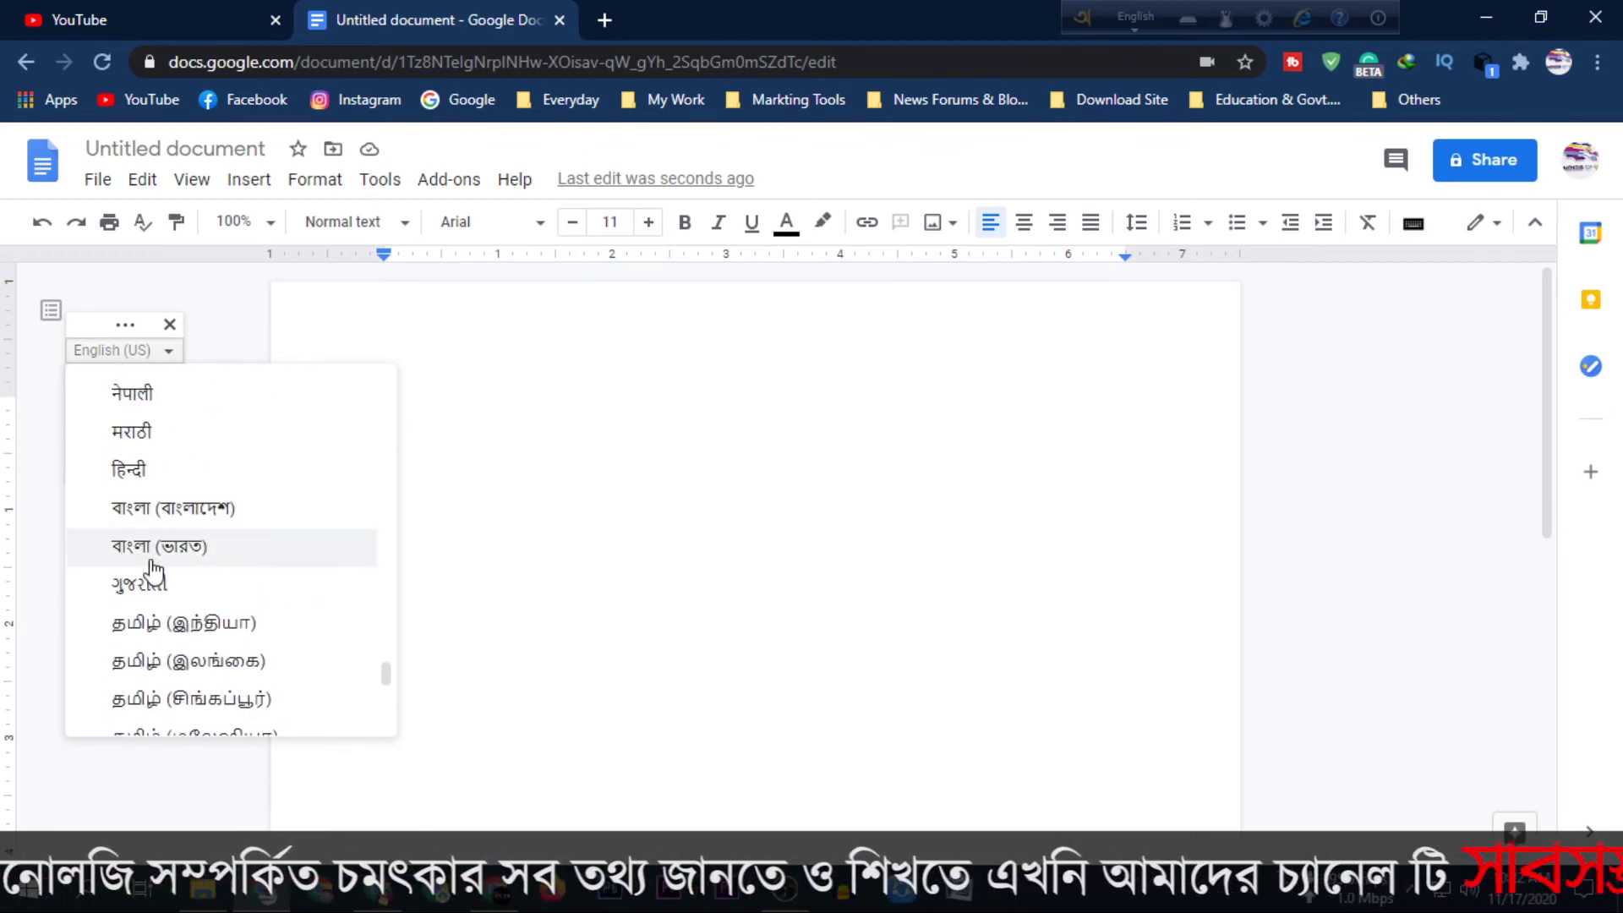
pyautogui.click(180, 510)
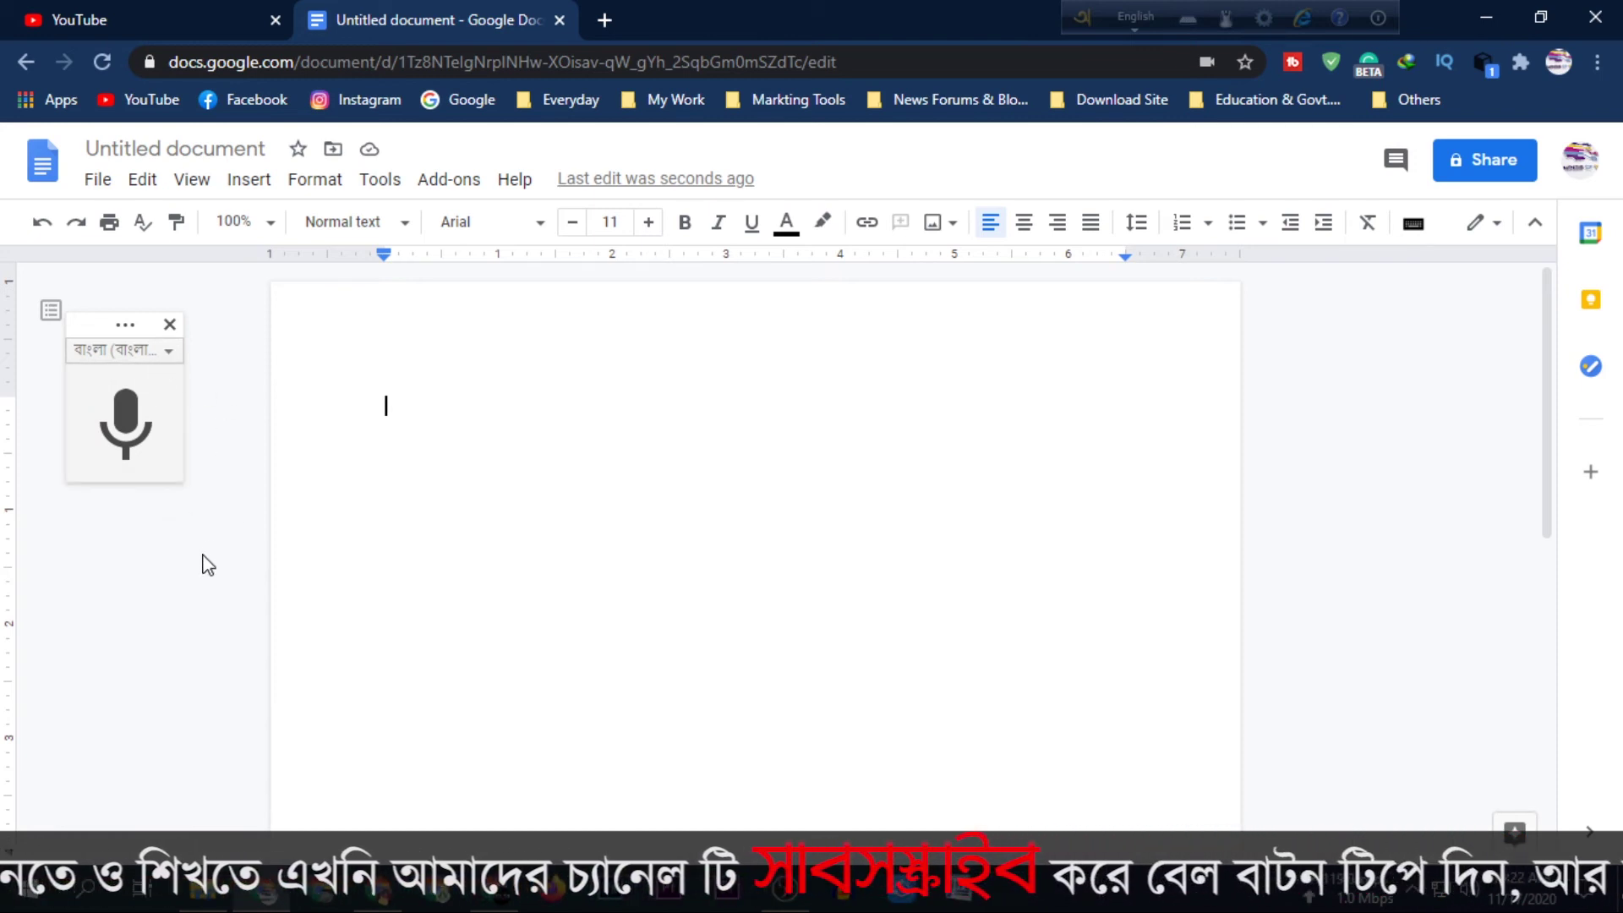
pyautogui.click(142, 425)
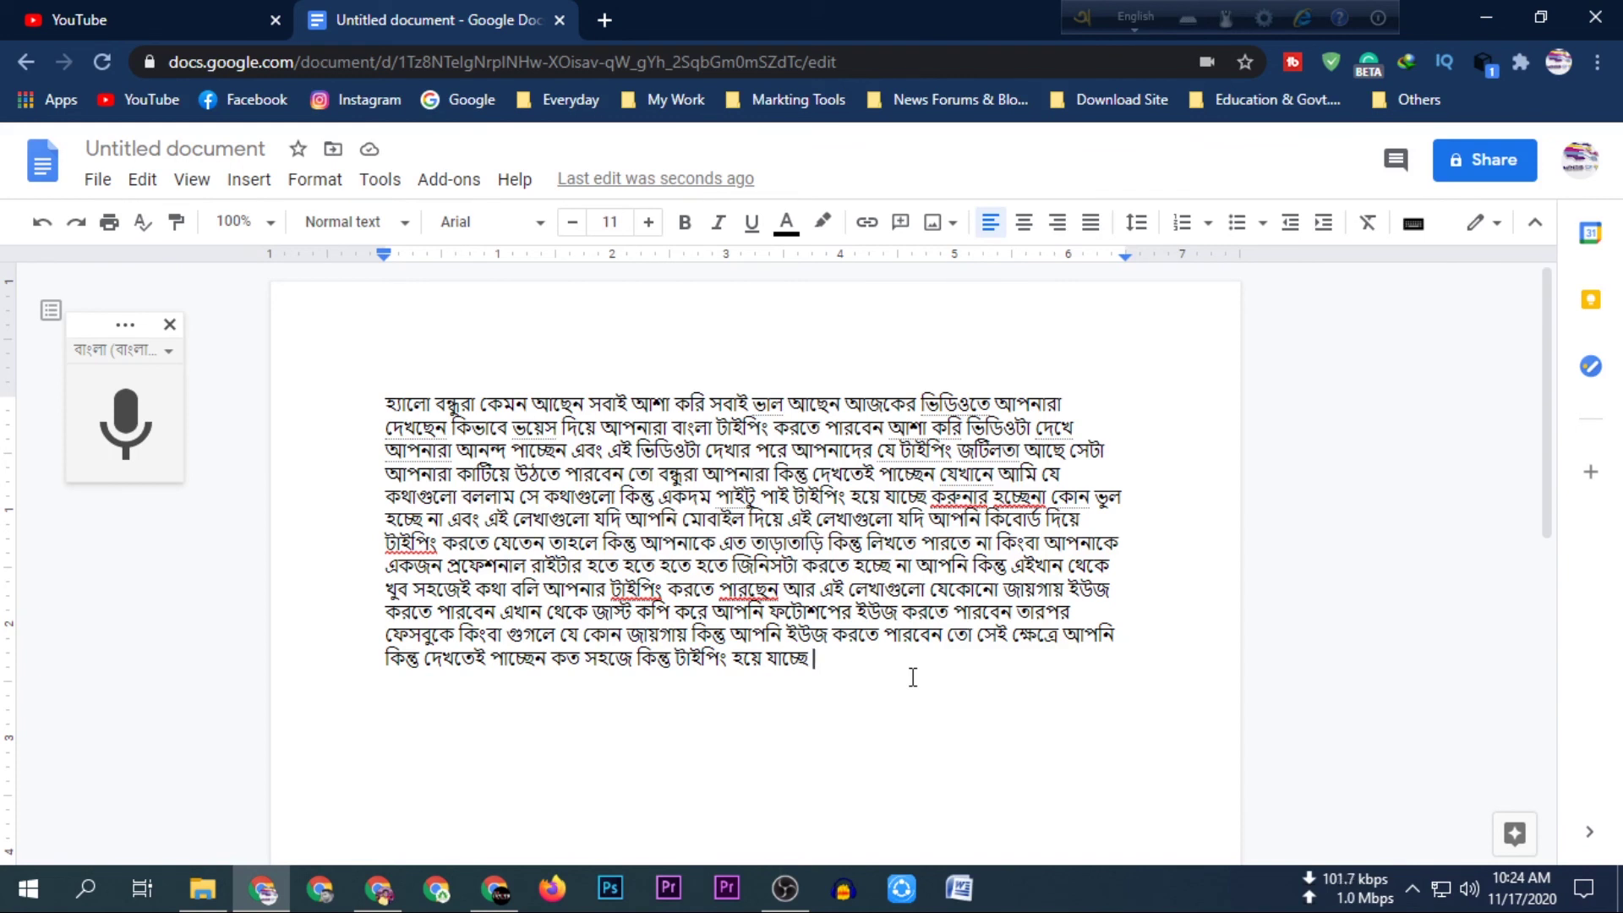
# Minimize the Chrome window and refresh the Windows desktop.
pyautogui.click(1479, 13)
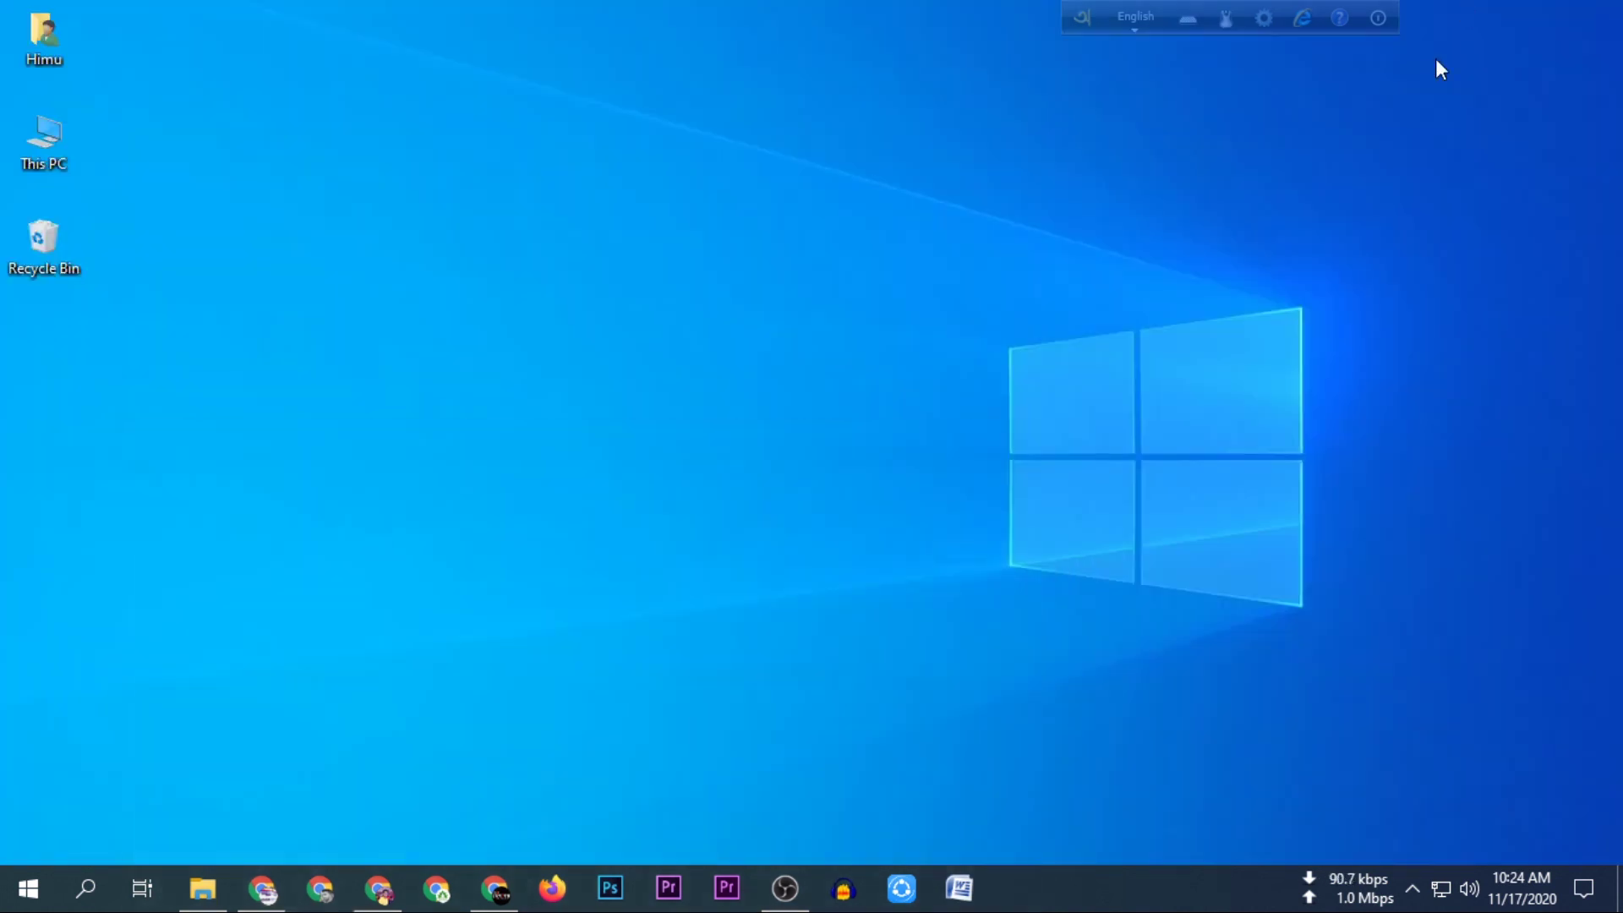
pyautogui.rightClick(483, 161)
pyautogui.click(554, 238)
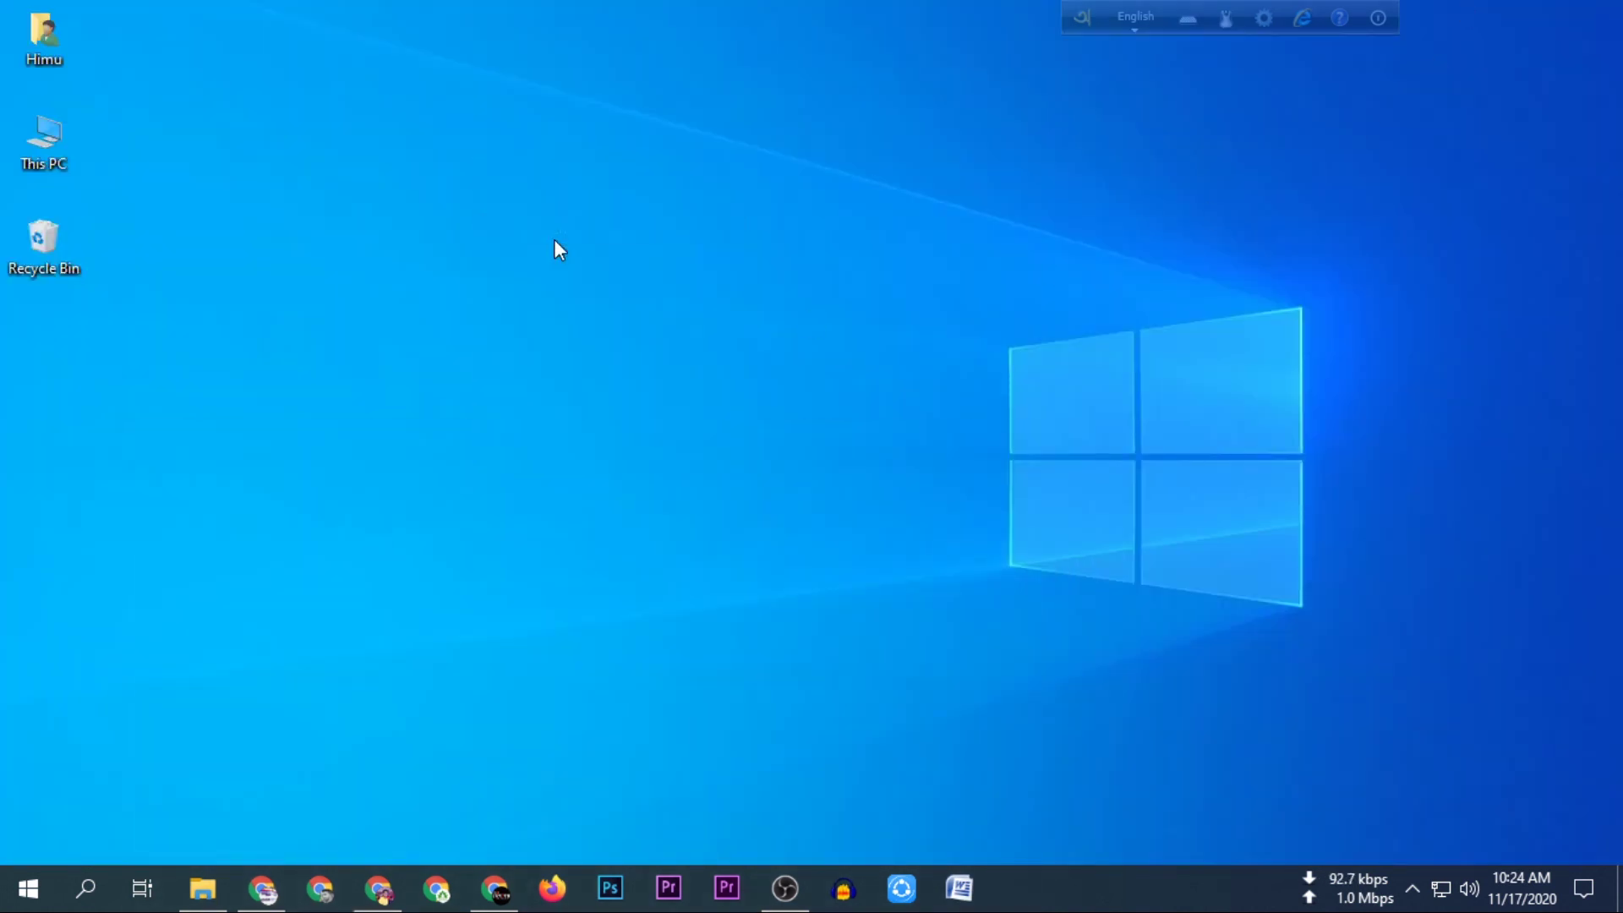